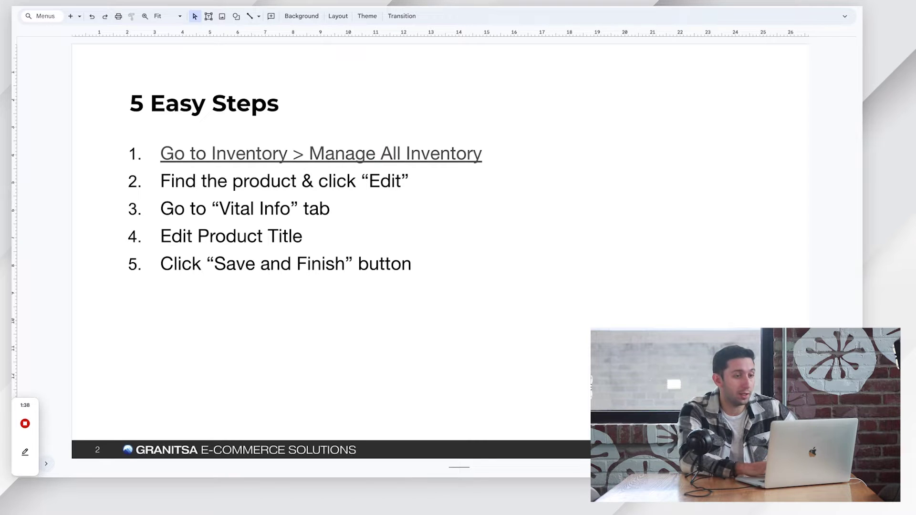
Reveal the Seller Central link behind the slide's 'Go to Inventory > Manage All Inventory' step
click(256, 154)
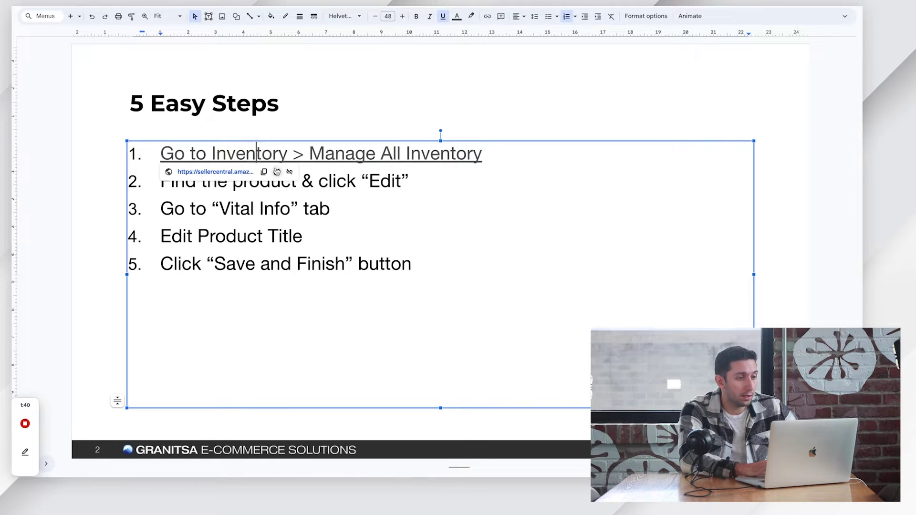
Go to Manage All Inventory in Seller Central and search for ASIN B08QKWXLC3
click(236, 172)
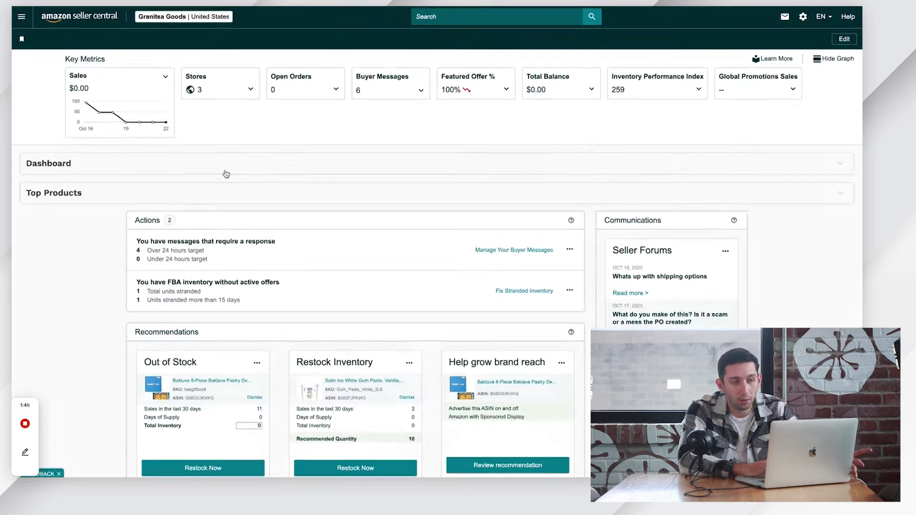
click(21, 16)
mouse_move(43, 65)
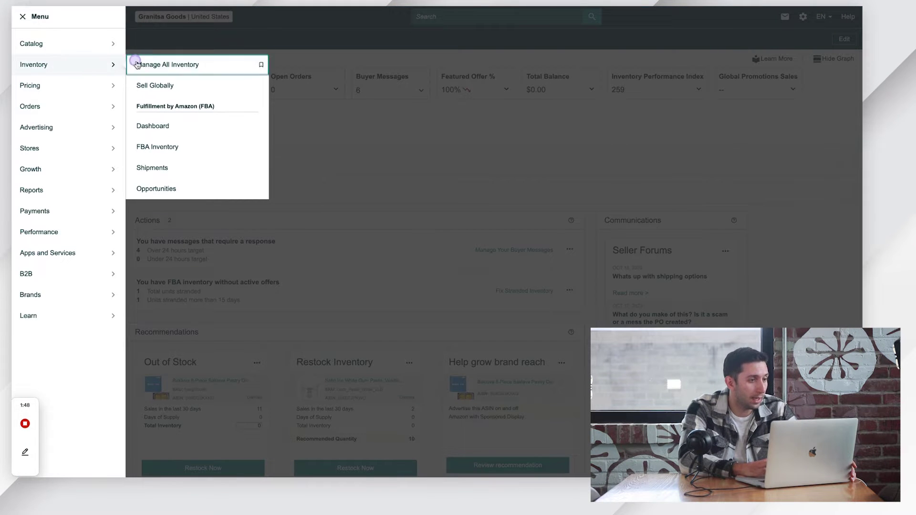
click(138, 65)
click(150, 128)
text(B08QKWXLC5)
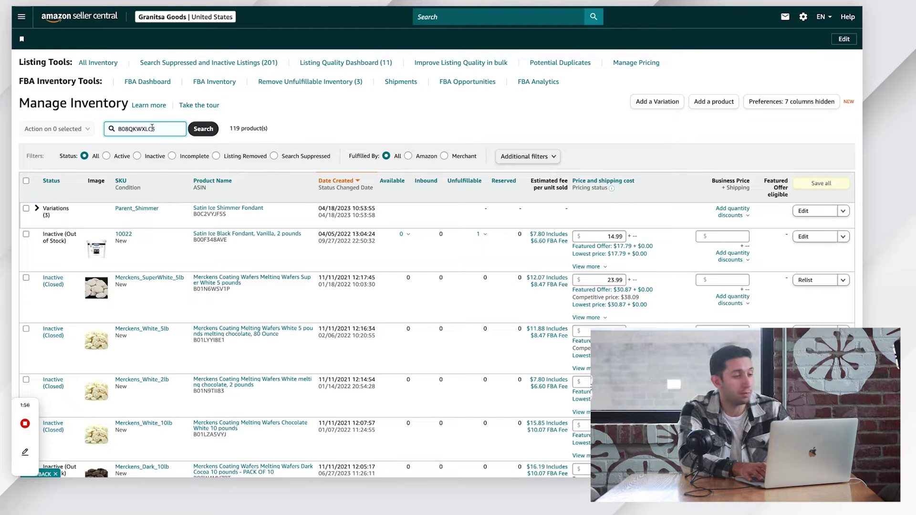
key(Return)
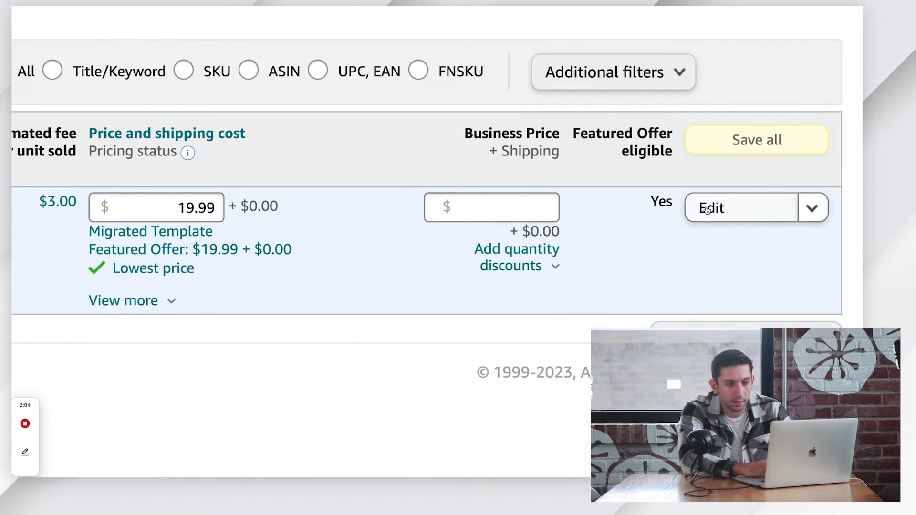
Open the Baklava gift box listing's edit page and bring up its product details
click(734, 209)
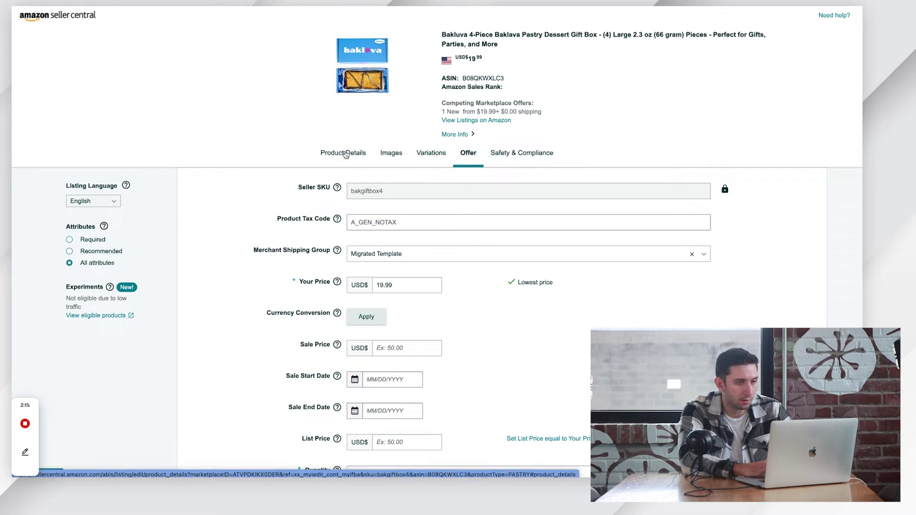
click(346, 154)
scroll(321, 245, down, 1)
scroll(322, 244, down, 2)
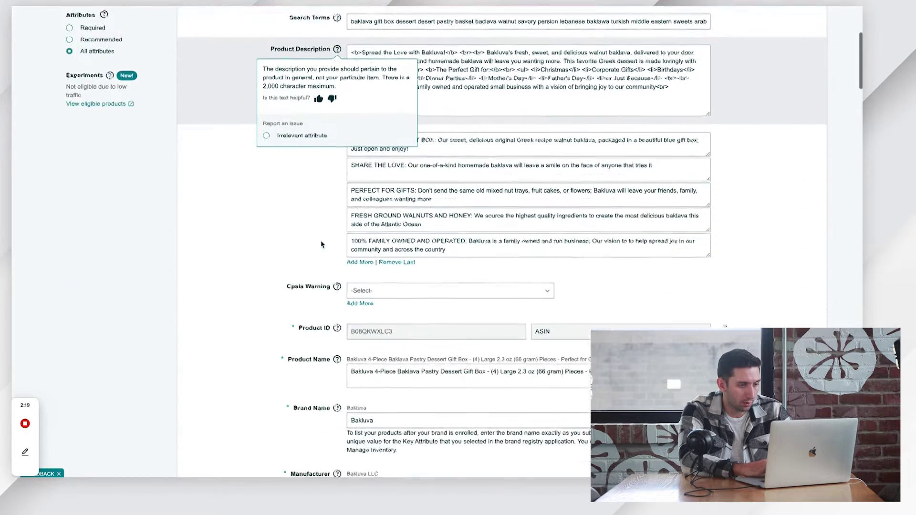
scroll(321, 244, down, 2)
scroll(326, 243, down, 2)
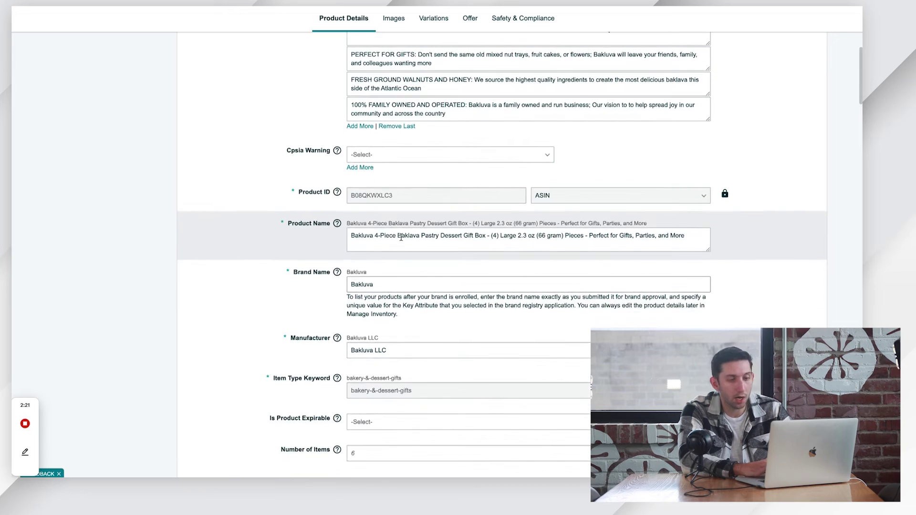
Select the whole Product Name text of the Baklava listing for editing
click(401, 238)
double_click(401, 238)
scroll(264, 223, up, 1)
scroll(264, 223, up, 3)
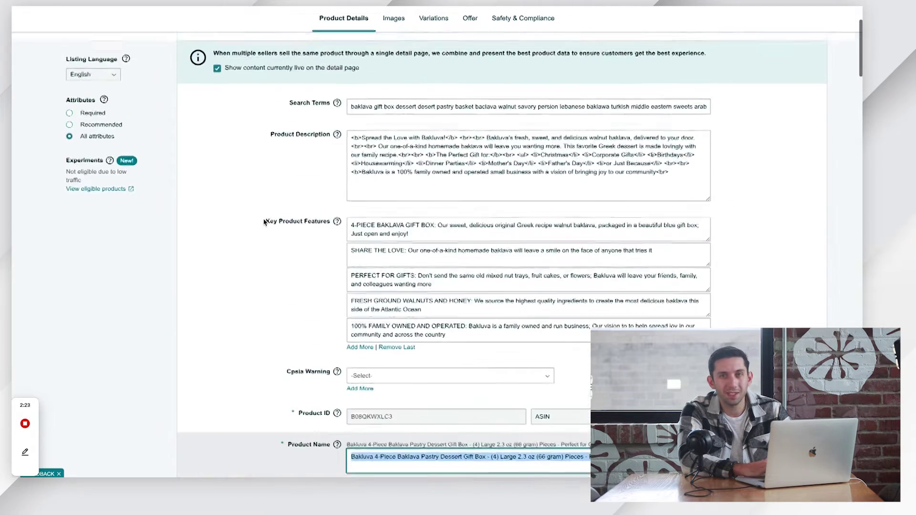
scroll(265, 223, up, 1)
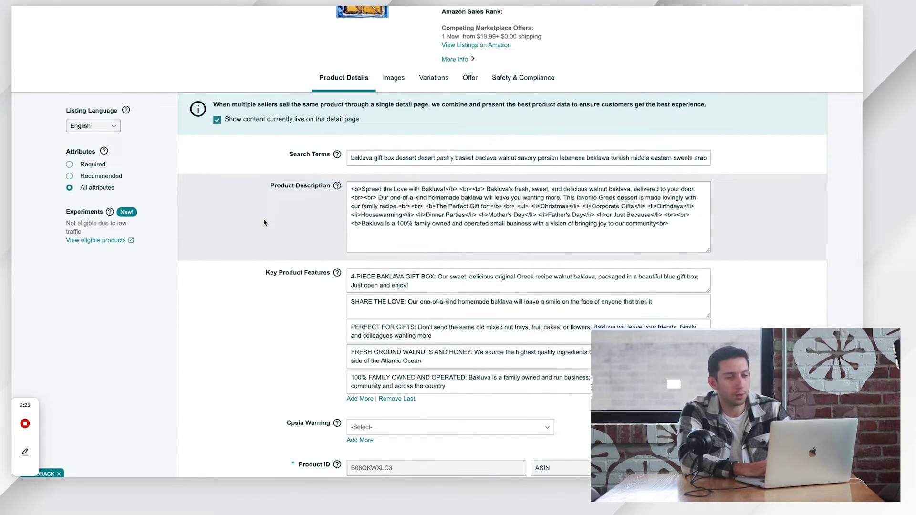
scroll(294, 158, up, 1)
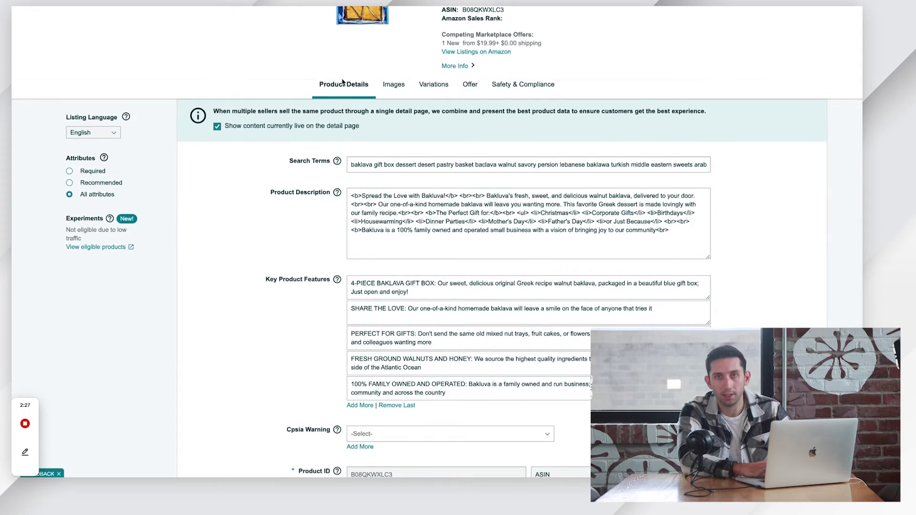
scroll(297, 210, down, 1)
scroll(298, 211, down, 3)
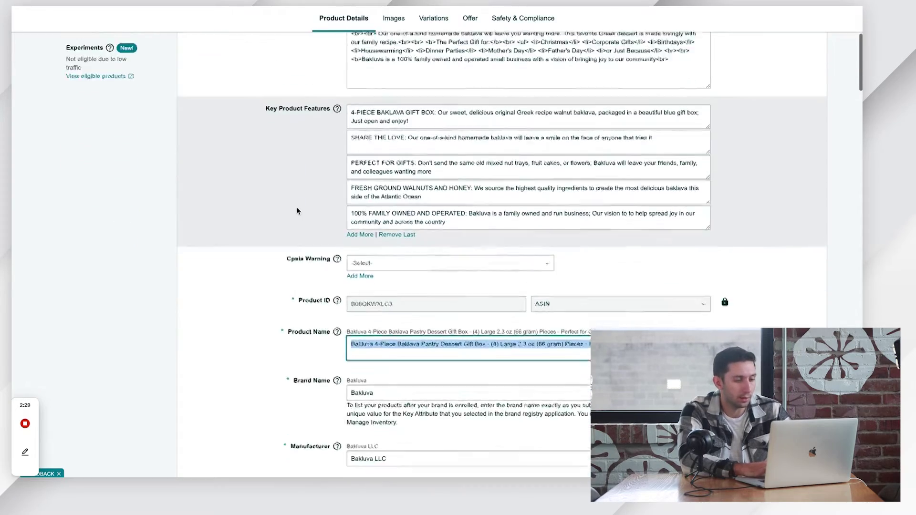
scroll(297, 210, down, 1)
scroll(297, 211, up, 2)
scroll(297, 211, up, 2)
scroll(298, 211, down, 1)
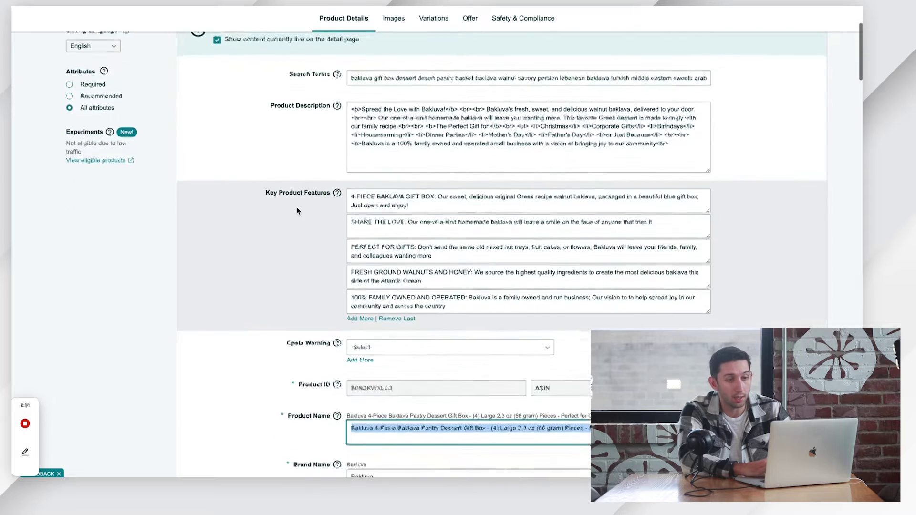
scroll(298, 211, down, 2)
scroll(297, 211, down, 2)
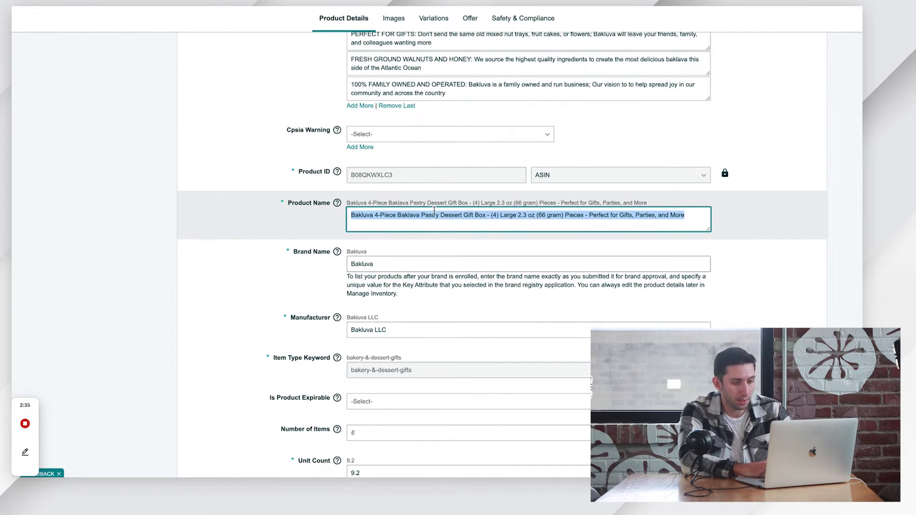
click(489, 214)
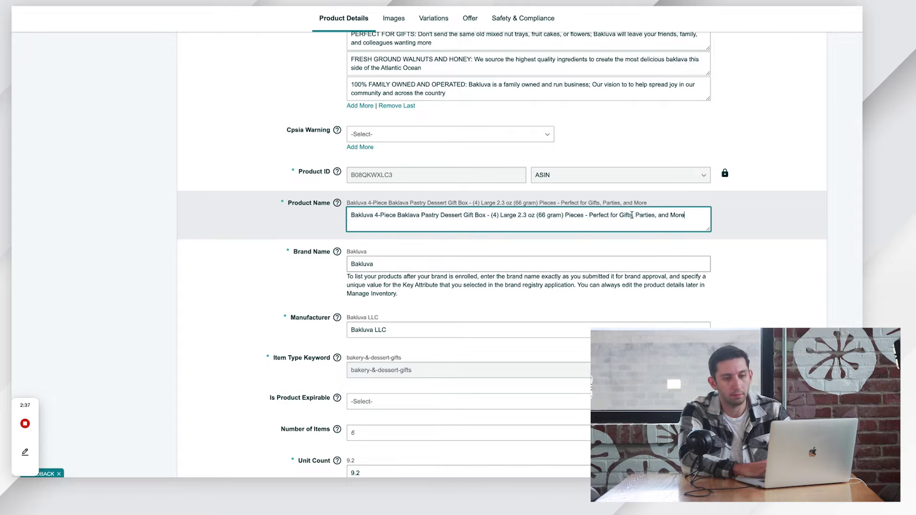
scroll(753, 247, down, 1)
scroll(752, 247, down, 1)
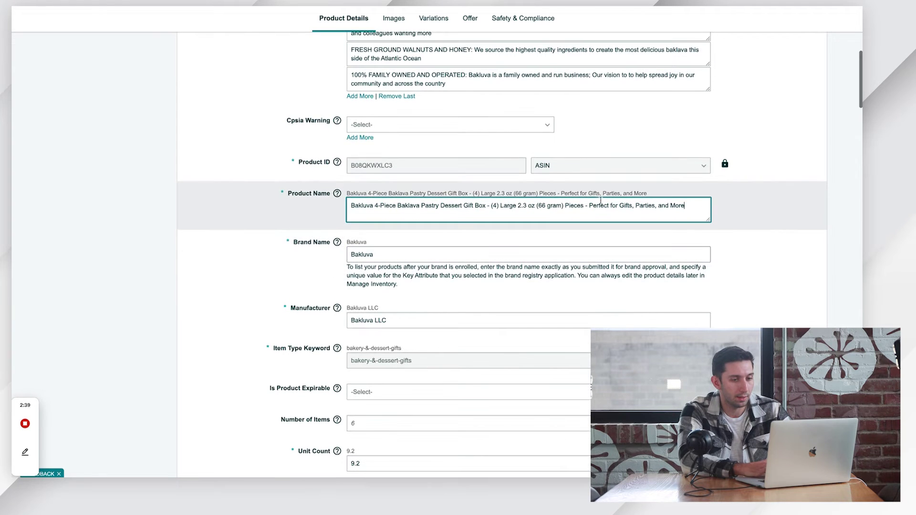
triple_click(598, 205)
scroll(715, 232, down, 1)
scroll(716, 232, down, 5)
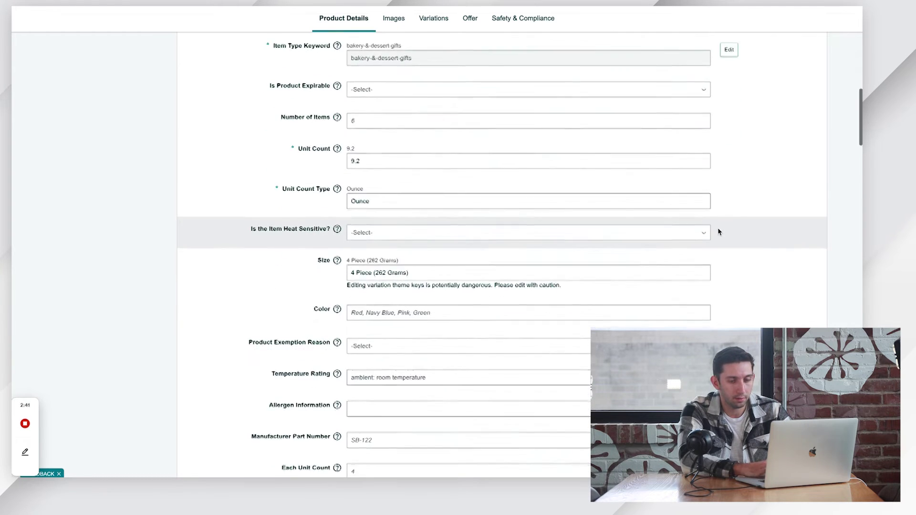
scroll(720, 231, down, 5)
scroll(719, 231, down, 5)
scroll(719, 232, down, 5)
scroll(719, 231, down, 5)
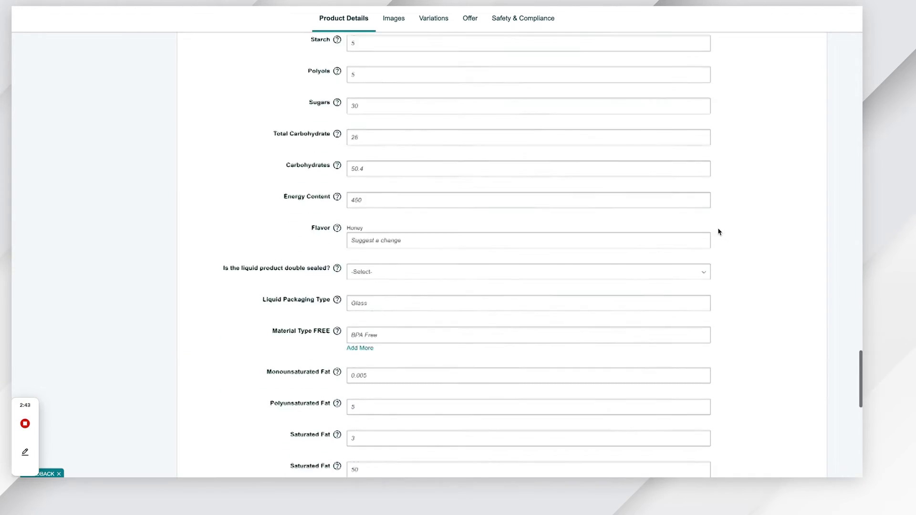
scroll(718, 231, down, 5)
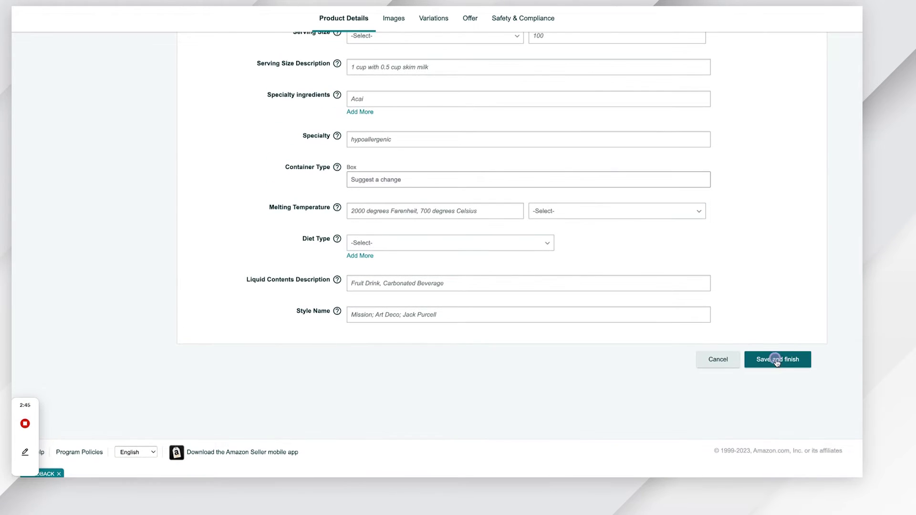
Submit the Baklava listing's edits with Save and finish
click(776, 360)
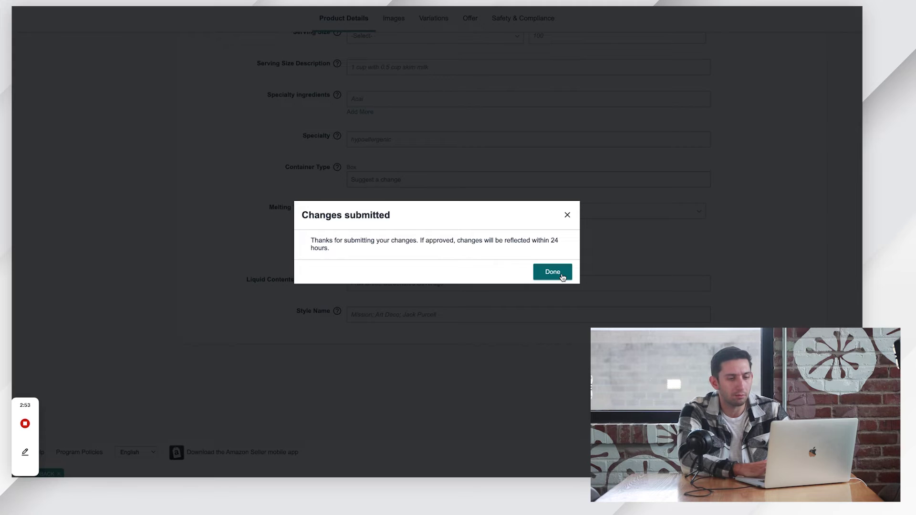
Close the 'Changes submitted' confirmation with Done
click(563, 278)
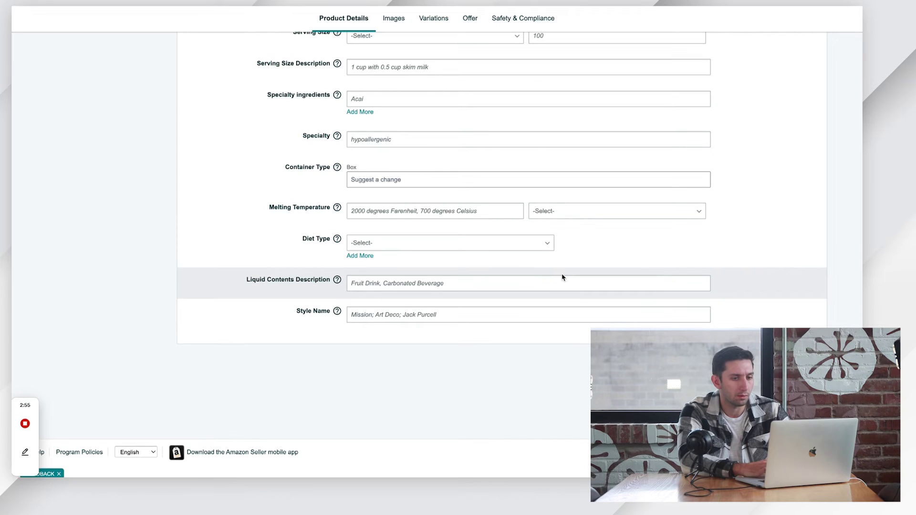